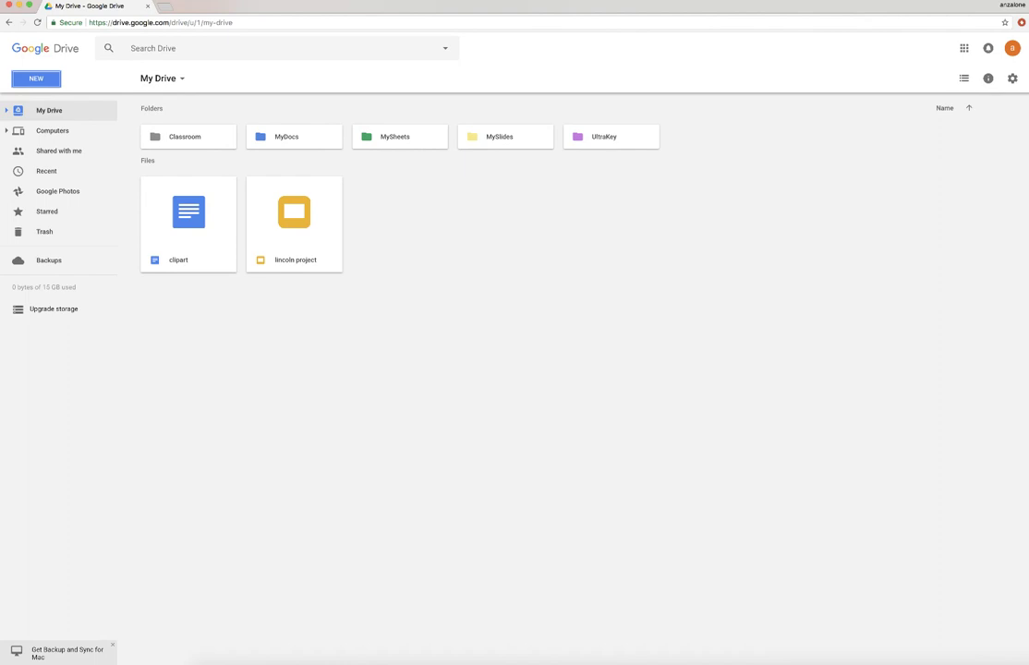
- Dismiss the Backup and Sync banner and create a new blank Google Docs document from the New menu
left_click(112, 646)
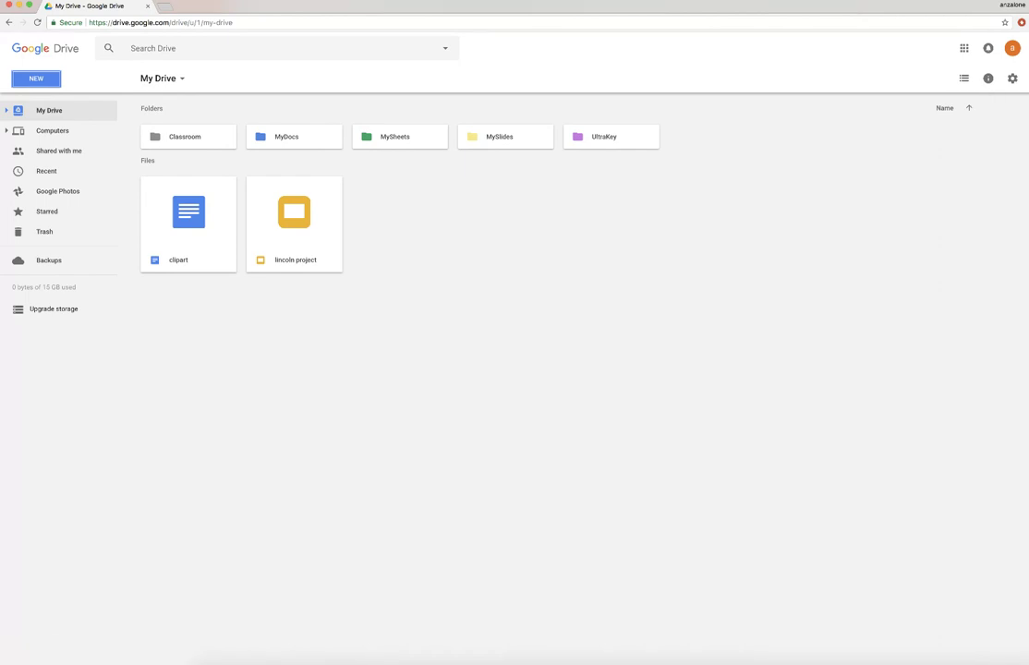
left_click(30, 74)
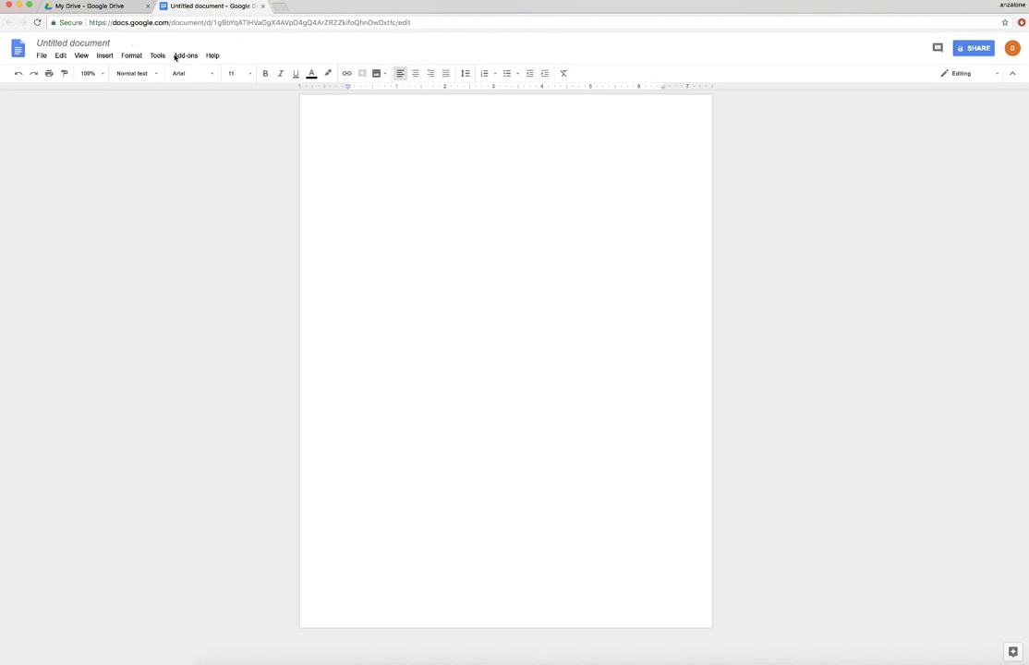
left_click(94, 7)
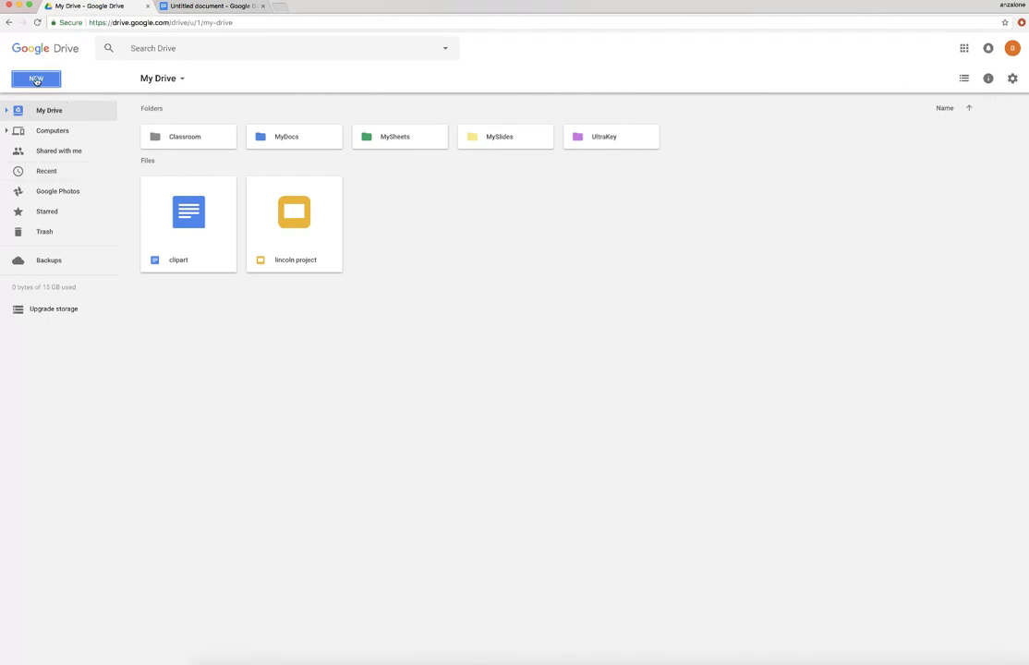
left_click(36, 80)
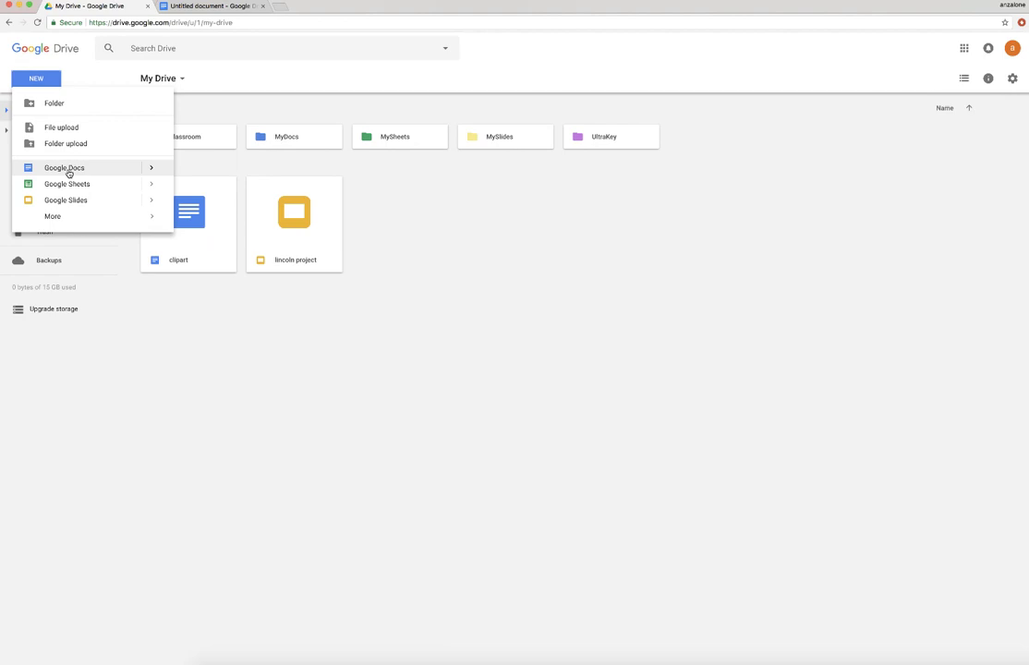
left_click(187, 7)
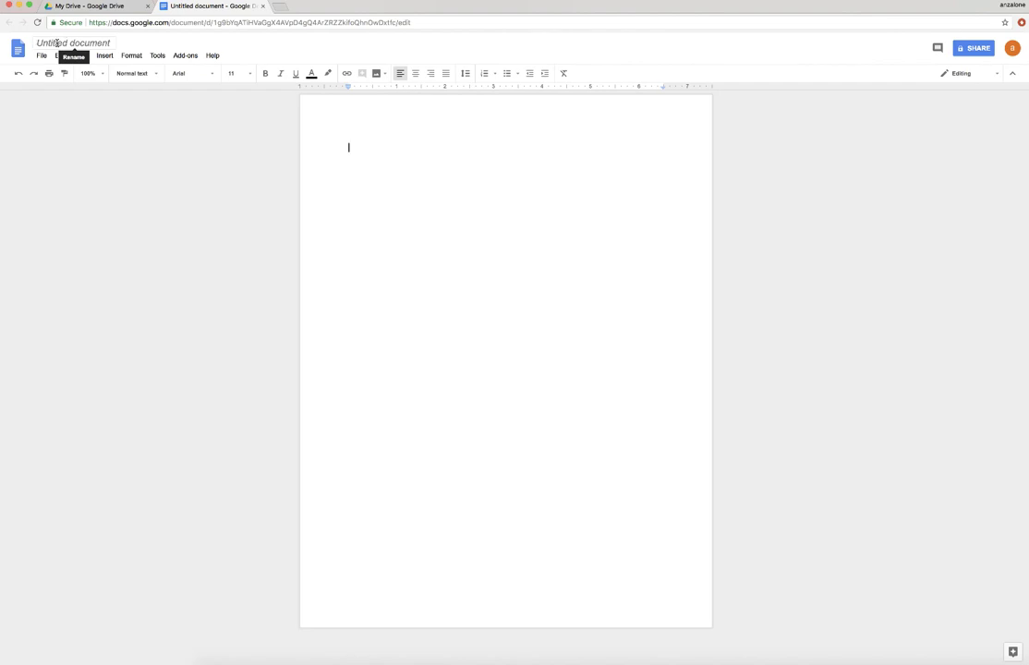
- Replace the 'Untitled document' title with 'Lesson 1.1'
double_click(50, 42)
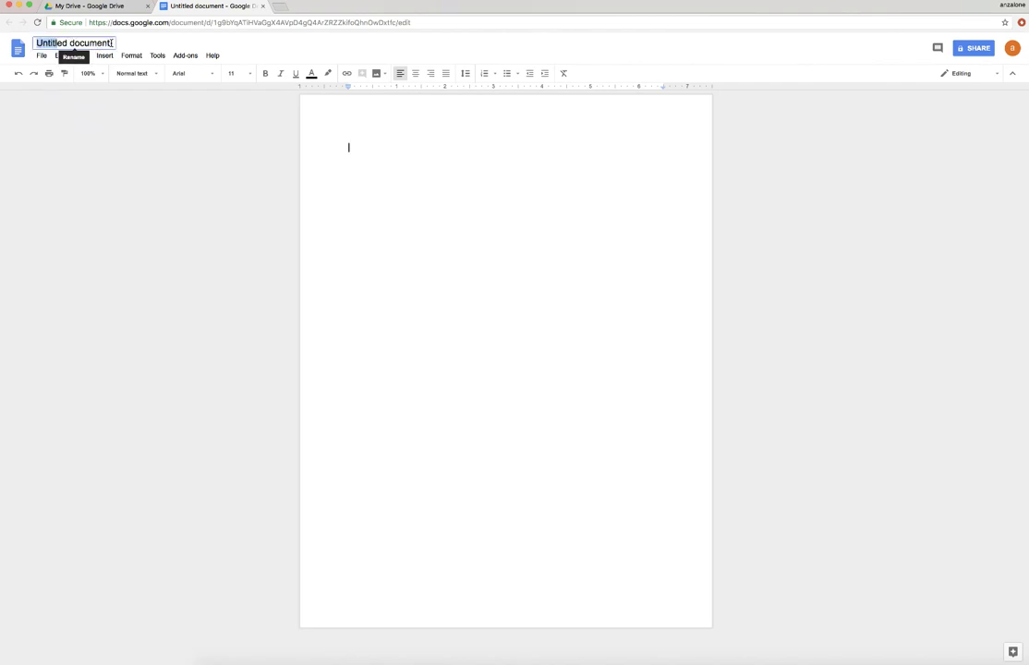
triple_click(95, 43)
left_click(97, 43)
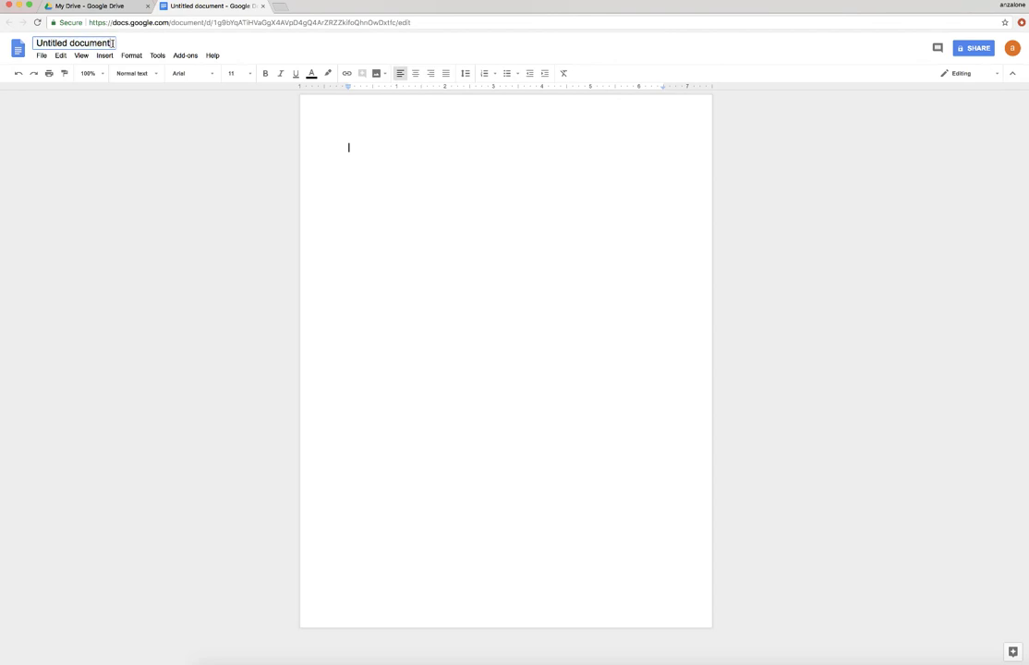
left_click_drag(103, 44, 30, 43)
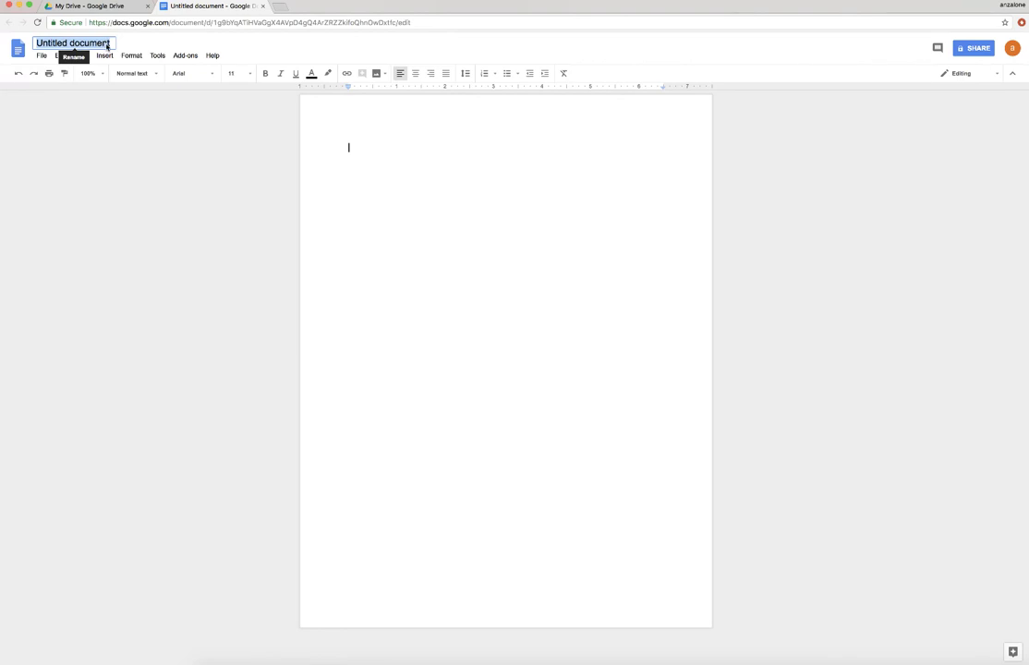
type("Lesson 1")
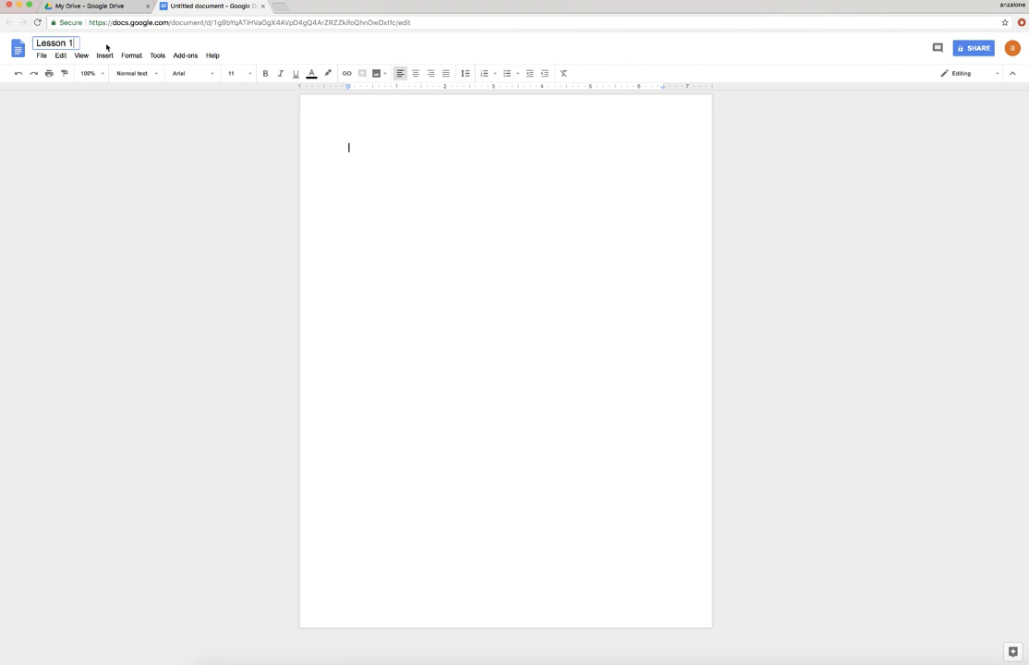
type(".1")
key("Return")
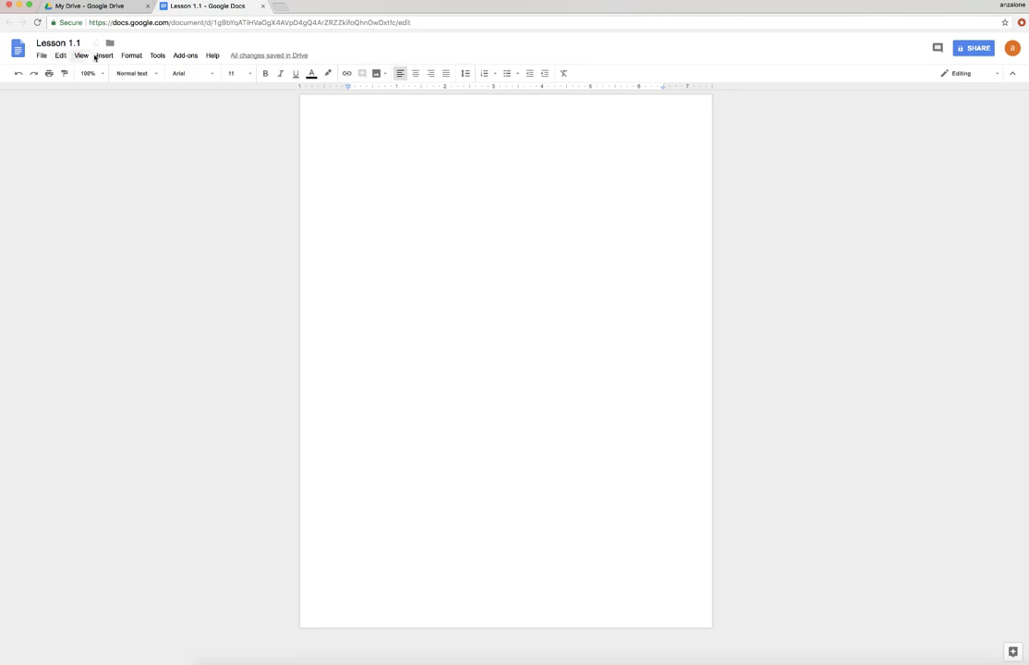
left_click(105, 57)
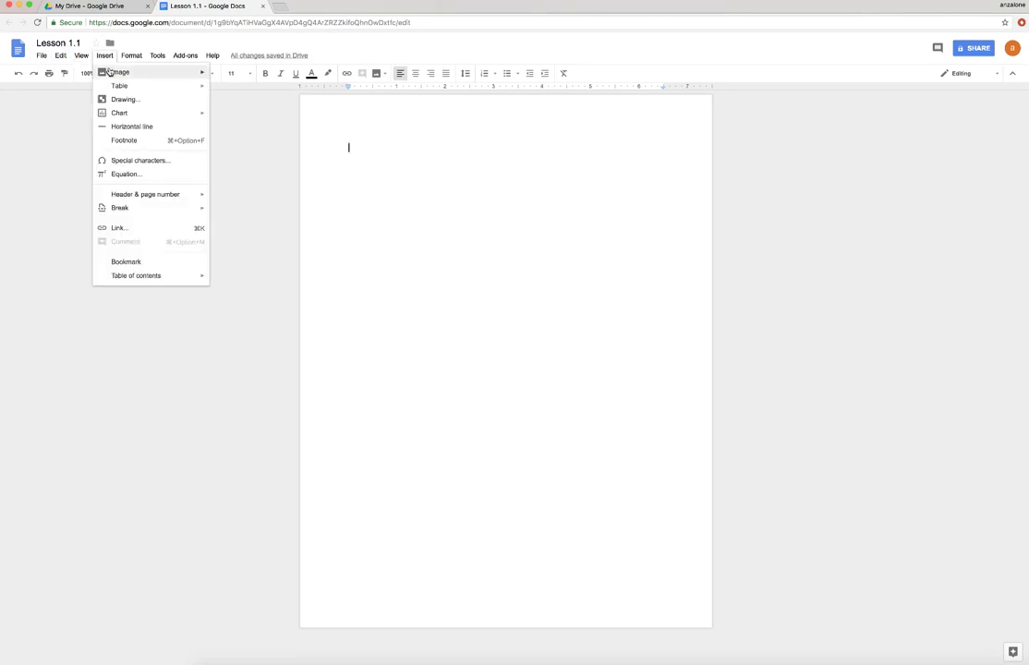
left_click(110, 59)
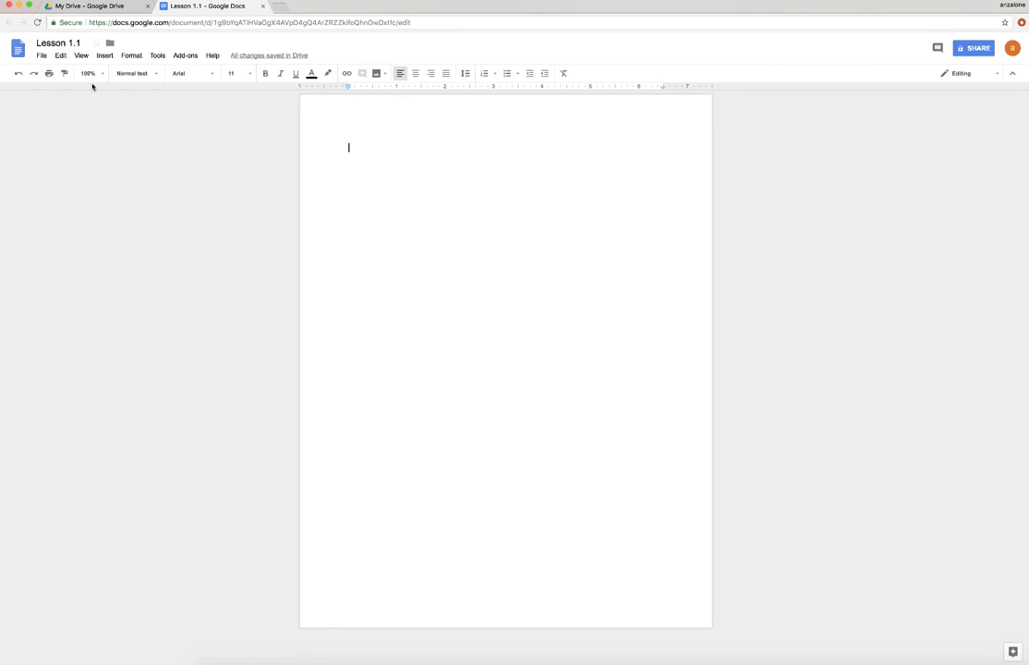
- Type the heading 'Lesson 1.1' and the prompt 'One new thing I learned about Google Drive is' below it
double_click(356, 148)
left_click(354, 148)
type("Lesson 1.1")
key("Return")
type("One new thing I lear")
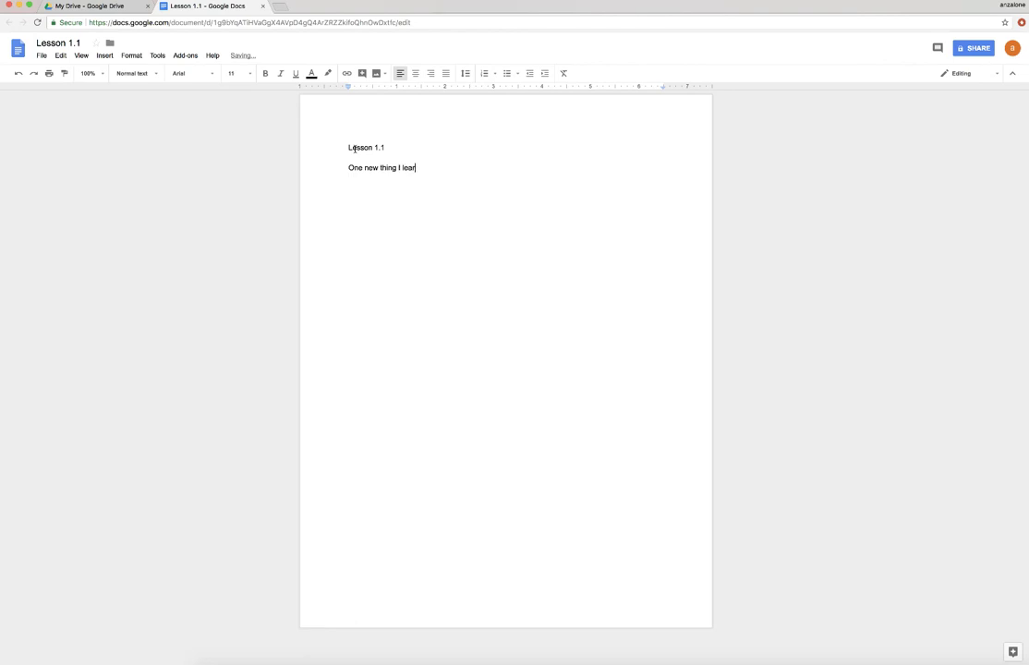
type("ned about Google Drive is")
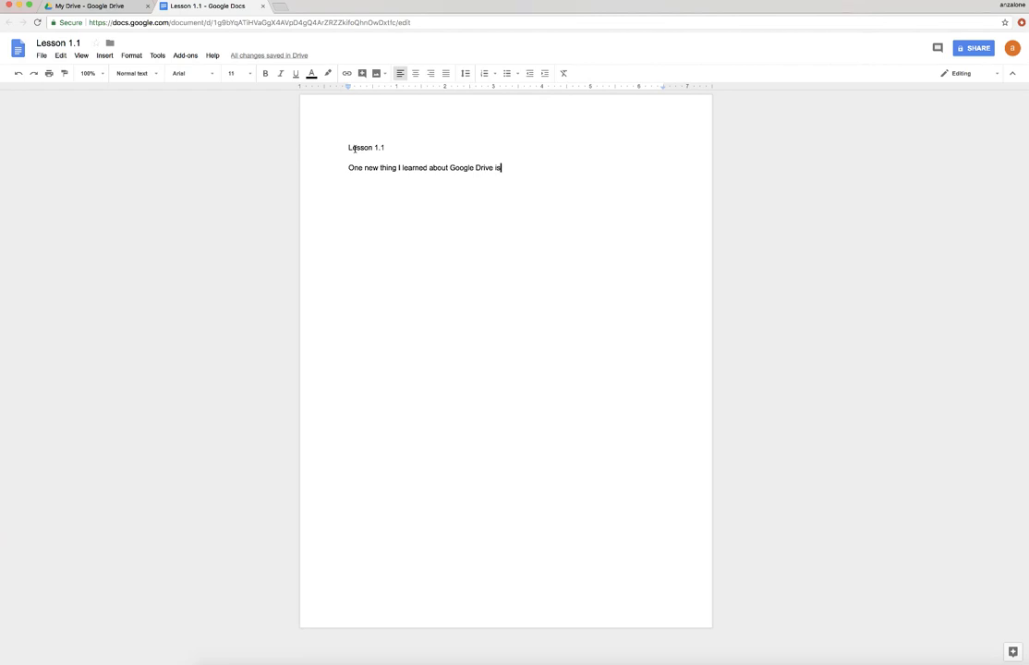
key("Return")
key("Return")
- Type 'Something about Google Drive I am still wanting to know about is' and leave a gap below it
type("Something")
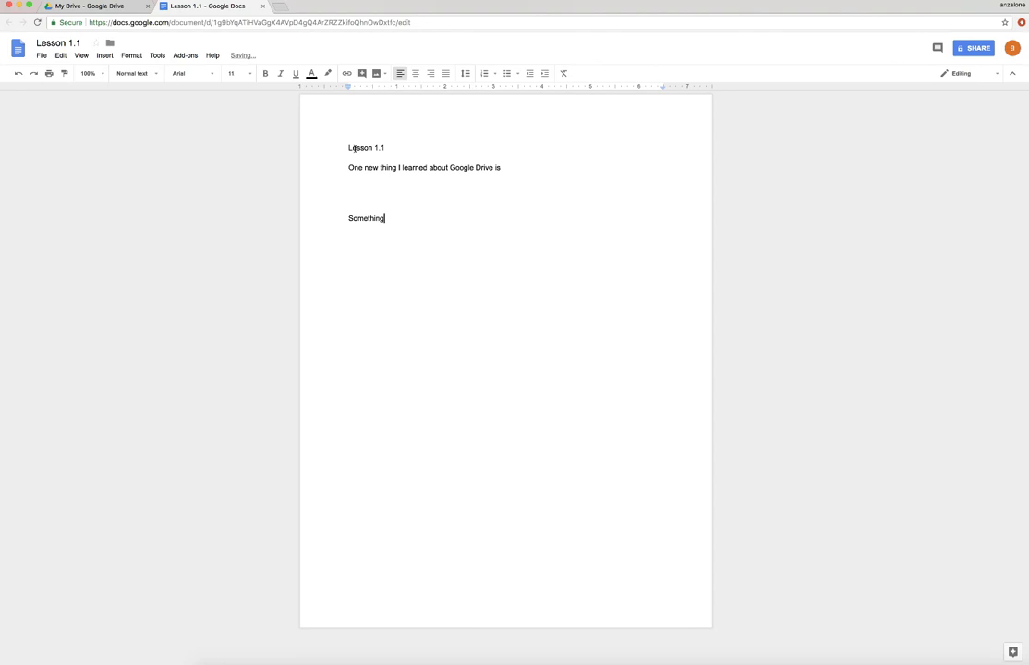
type(" about Google Drive I am still wa")
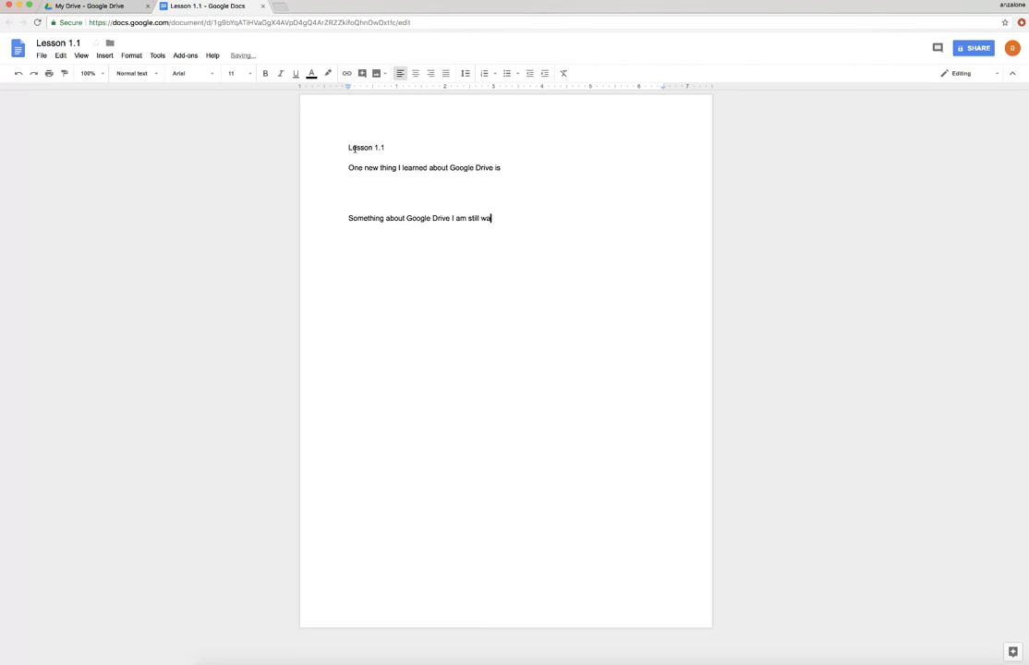
type("nting to know about is")
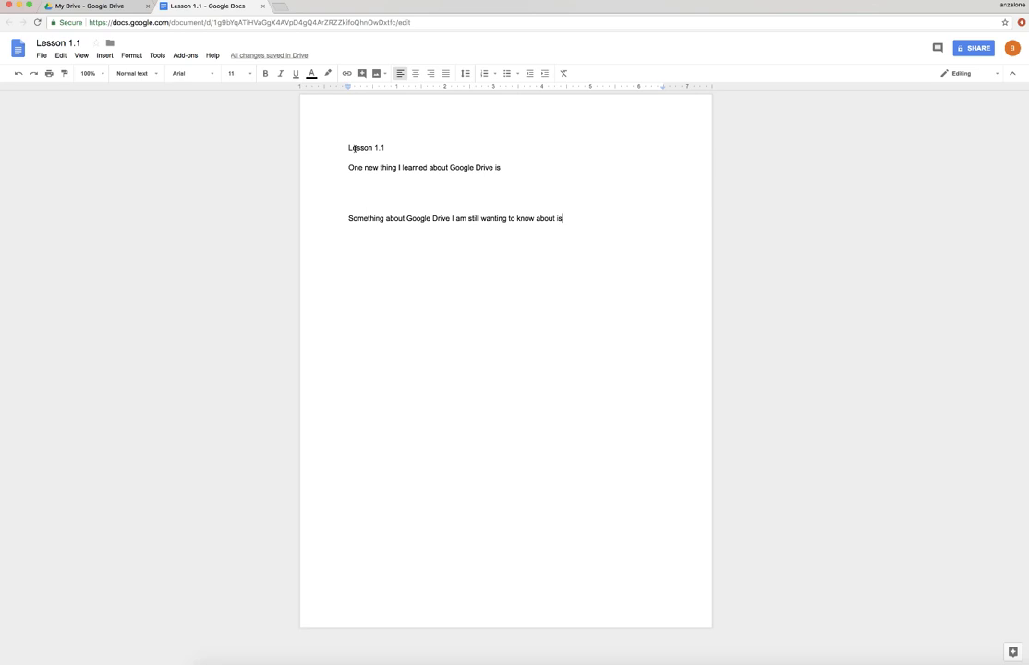
key("Return")
key("Return")
key("Return")
- Type 'Something that wasn't covered but I know is' as the third prompt
type("Something that wa")
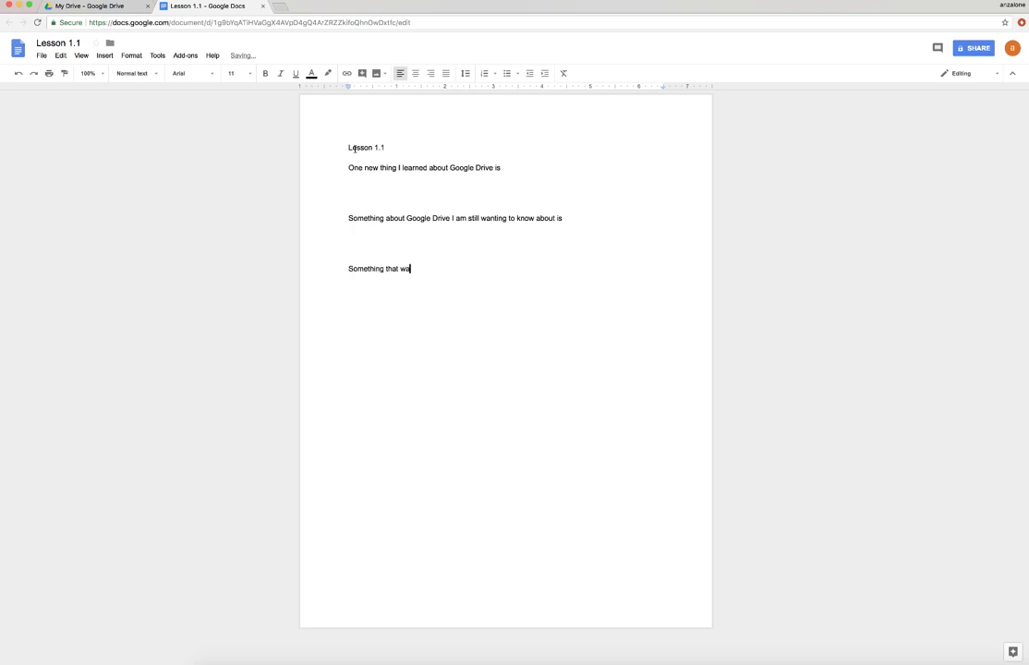
type("sn't covered but ")
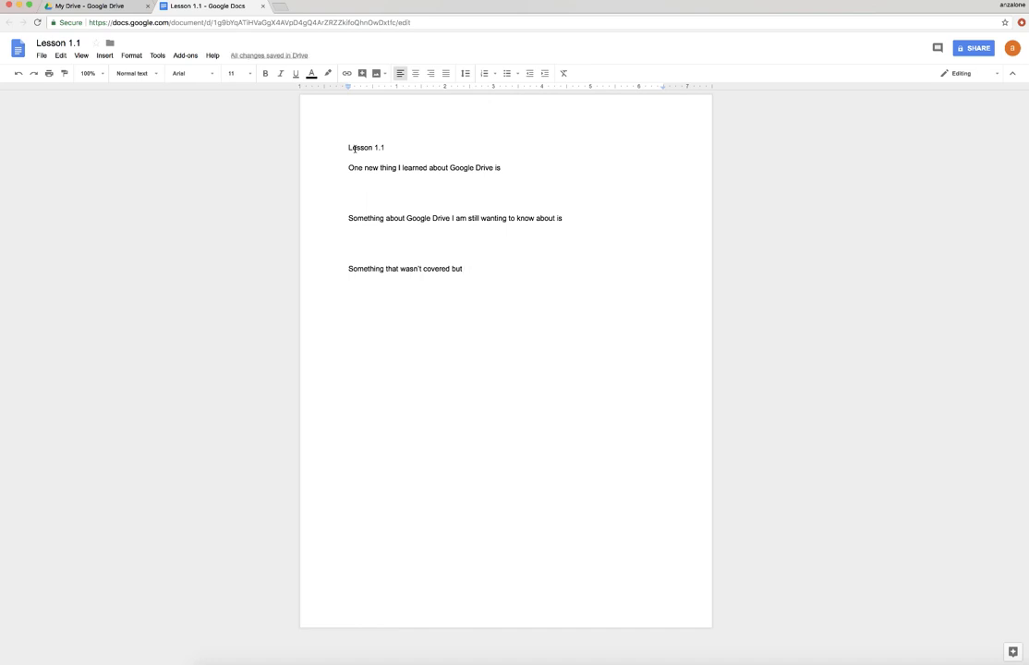
type("I know is")
triple_click(337, 221)
left_click_drag(396, 223, 492, 269)
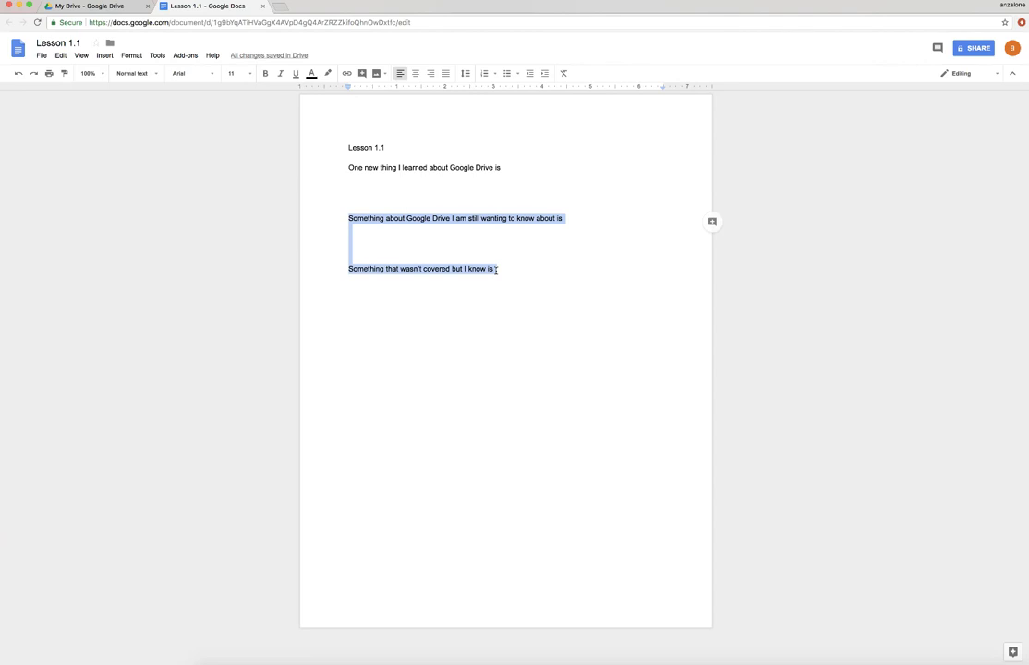
left_click(495, 269)
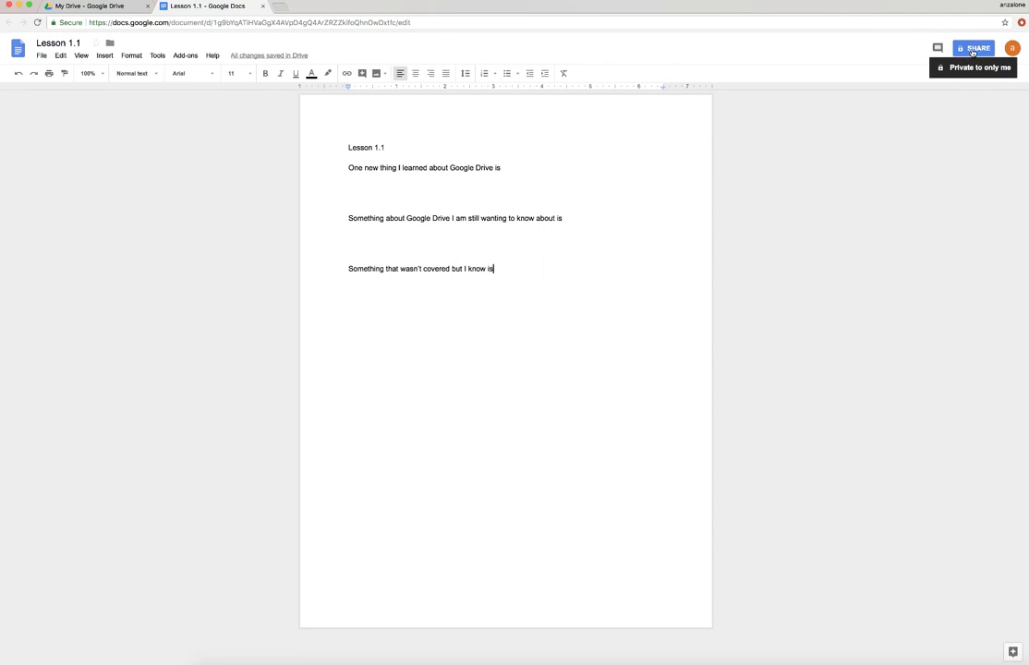
- Open the Share with others dialog for Lesson 1.1
left_click(972, 50)
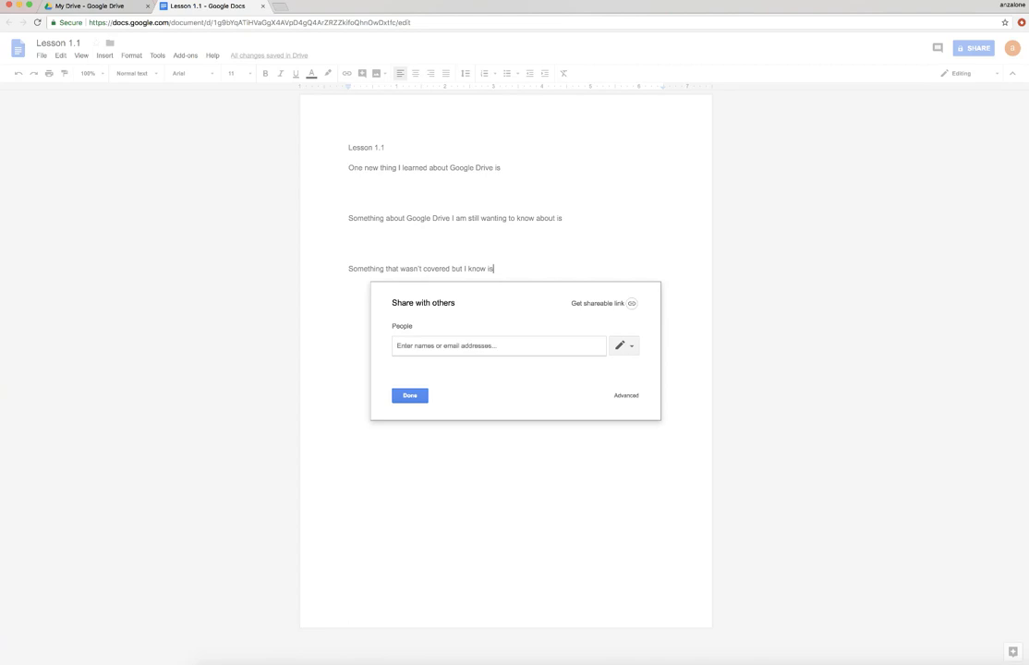
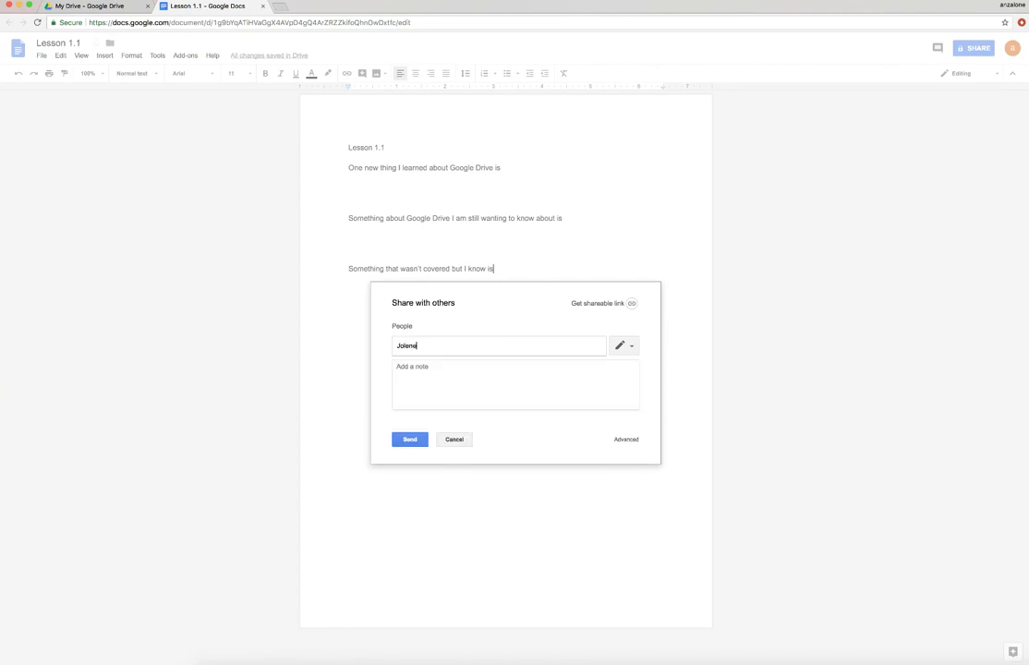
- Replace the typed teacher's name with their school e-mail address and add it as a recipient
left_click_drag(445, 348, 397, 347)
left_click(448, 348)
left_click_drag(449, 345, 386, 345)
left_click(424, 345)
type("nv.")
key("Return")
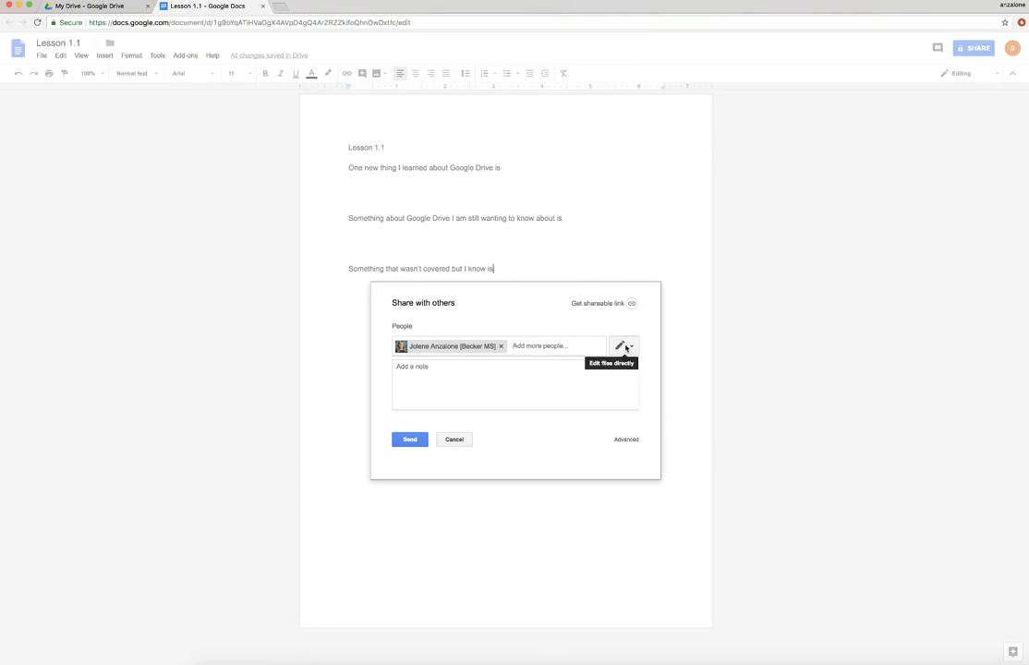
- Set the teacher's access to Can view and send the invitation
left_click(632, 348)
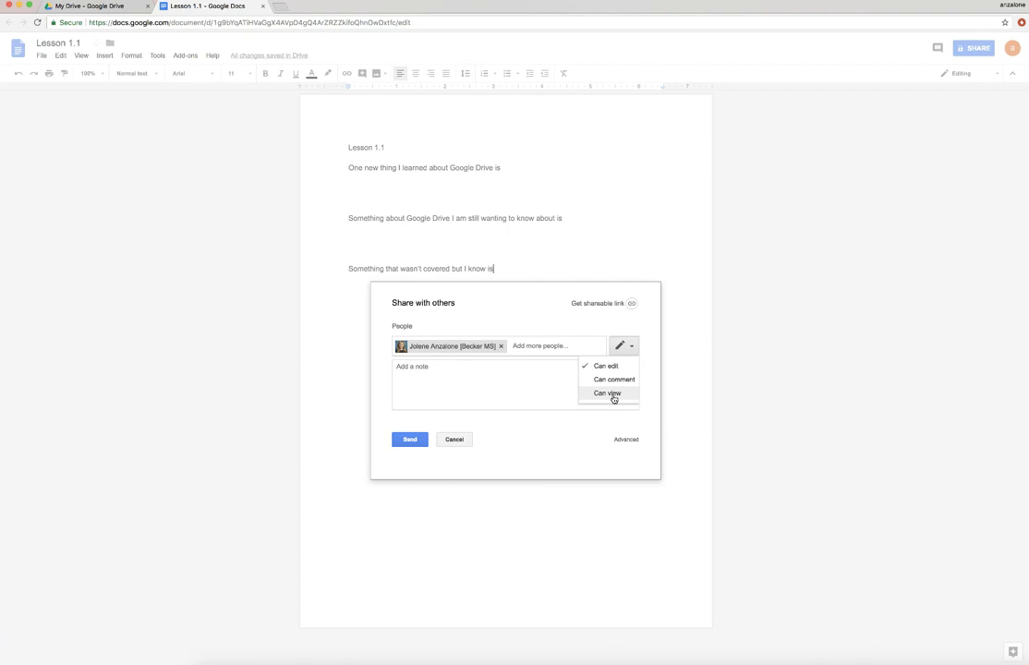
left_click(610, 393)
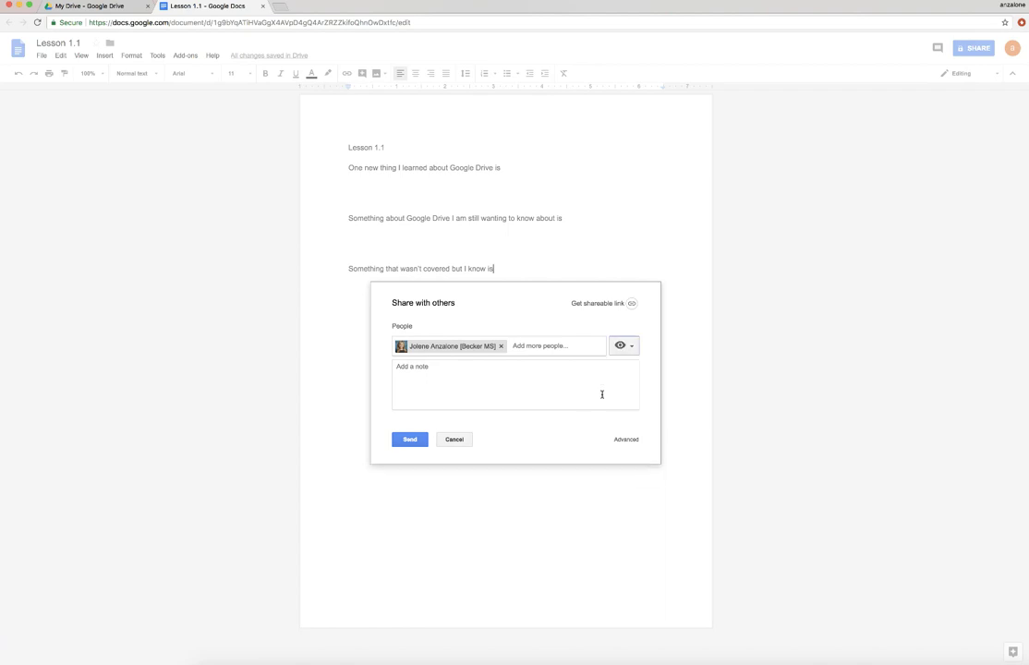
left_click(403, 440)
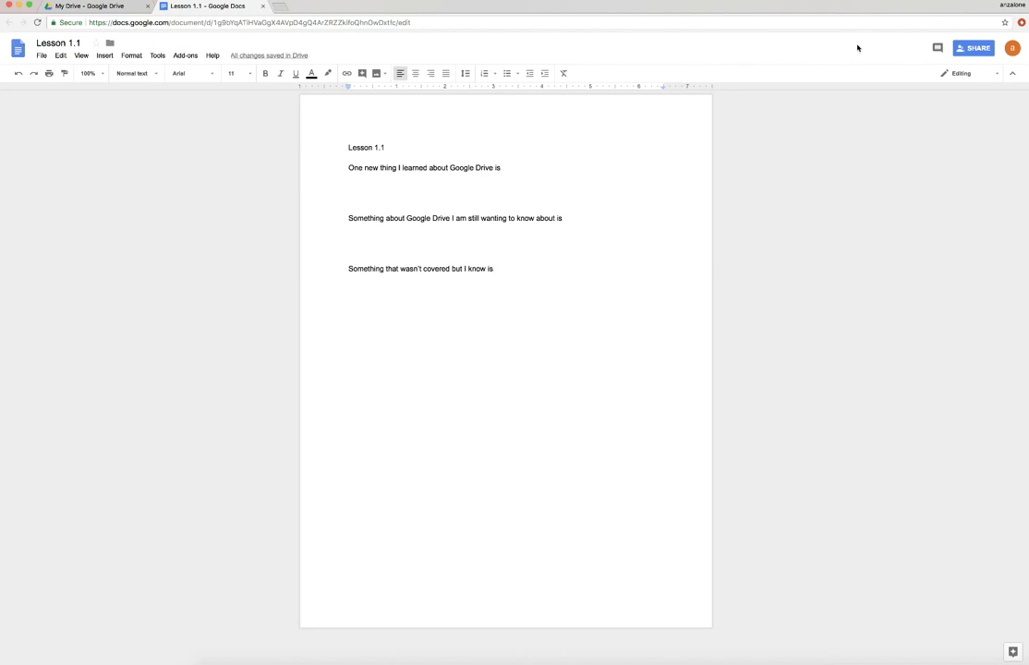
- Reopen the Share dialog and go to its Advanced sharing settings
left_click(969, 48)
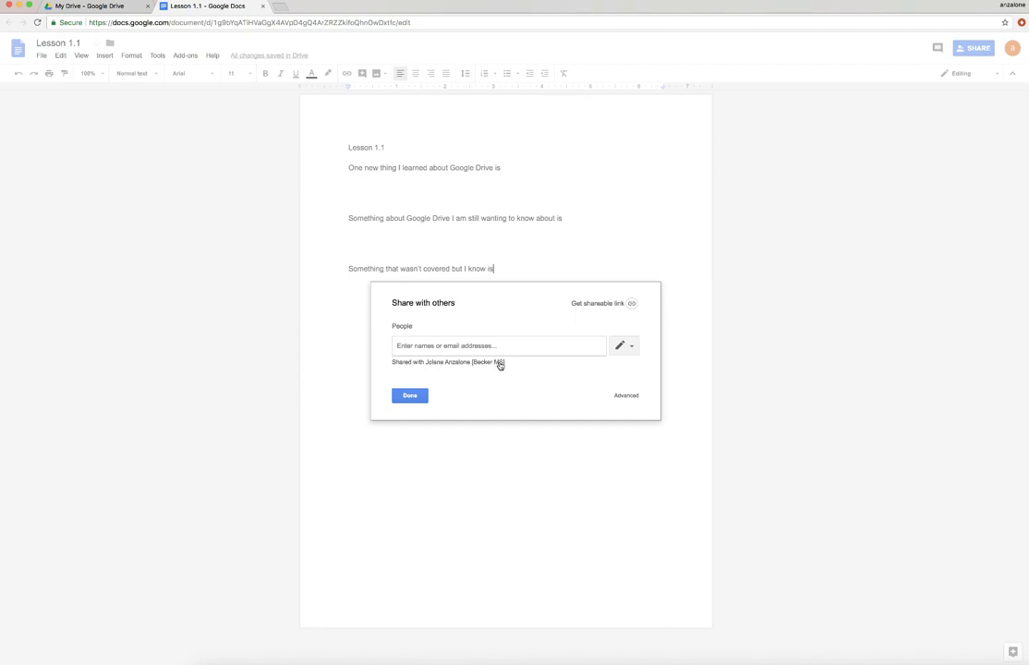
left_click(626, 396)
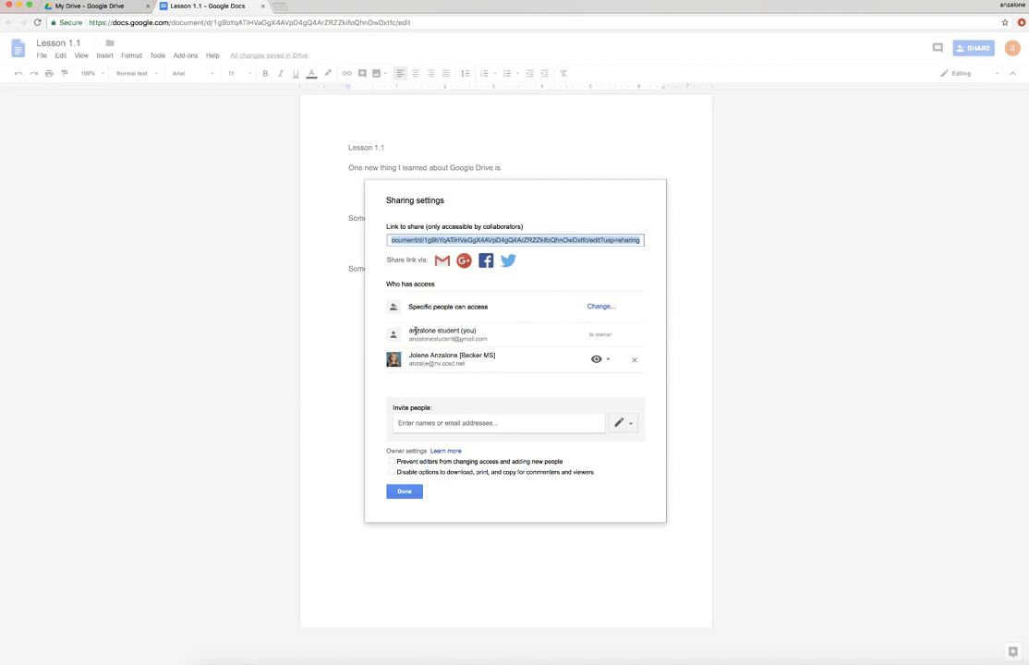
left_click_drag(409, 330, 474, 330)
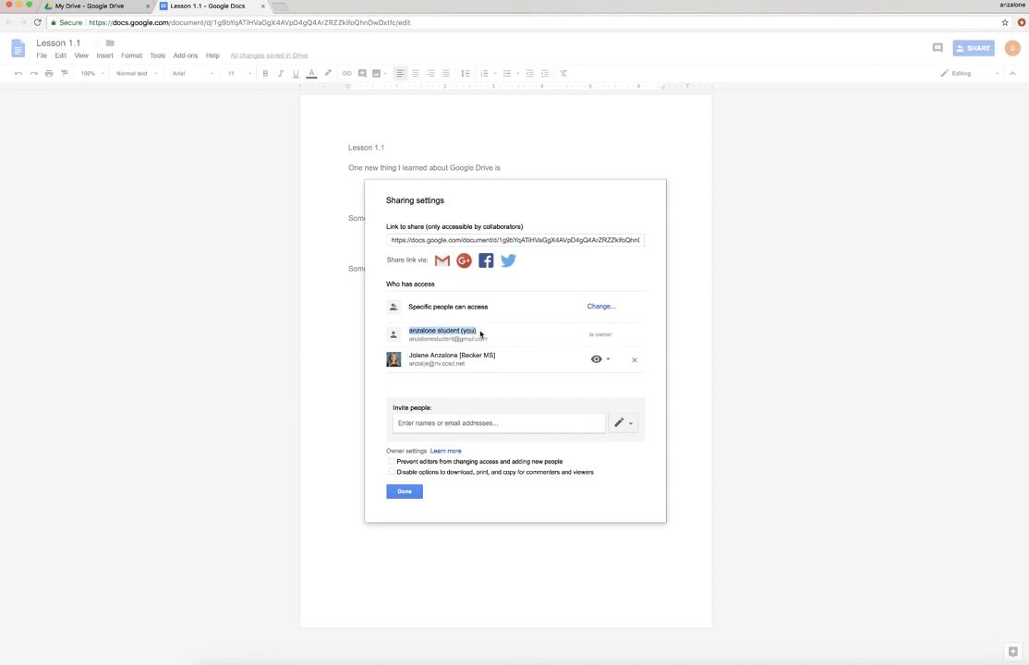
left_click(481, 335)
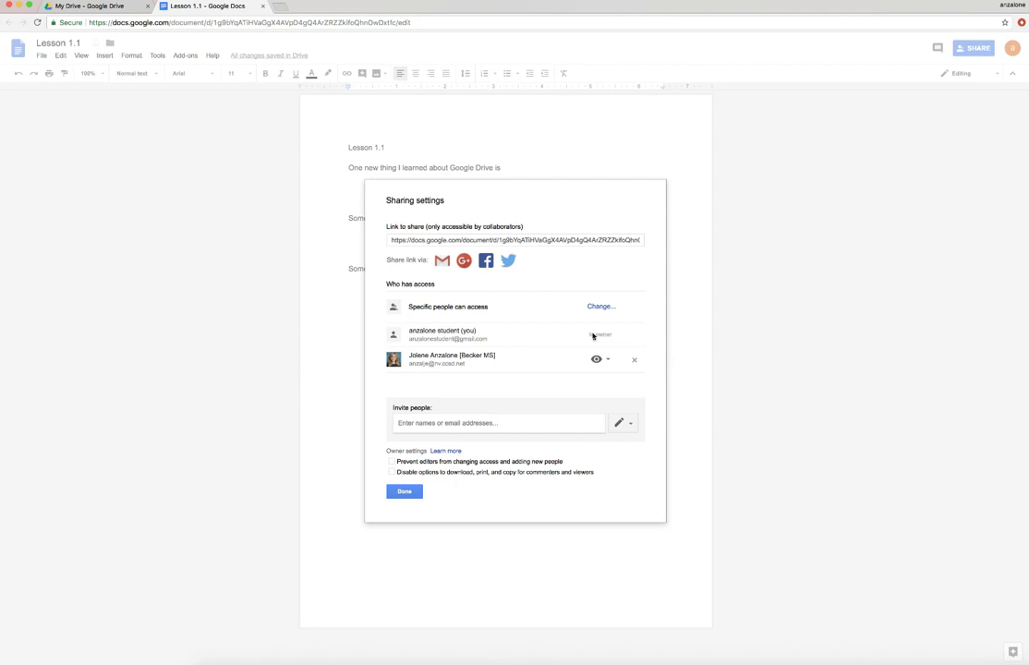
mouse_move(618, 336)
left_click(608, 361)
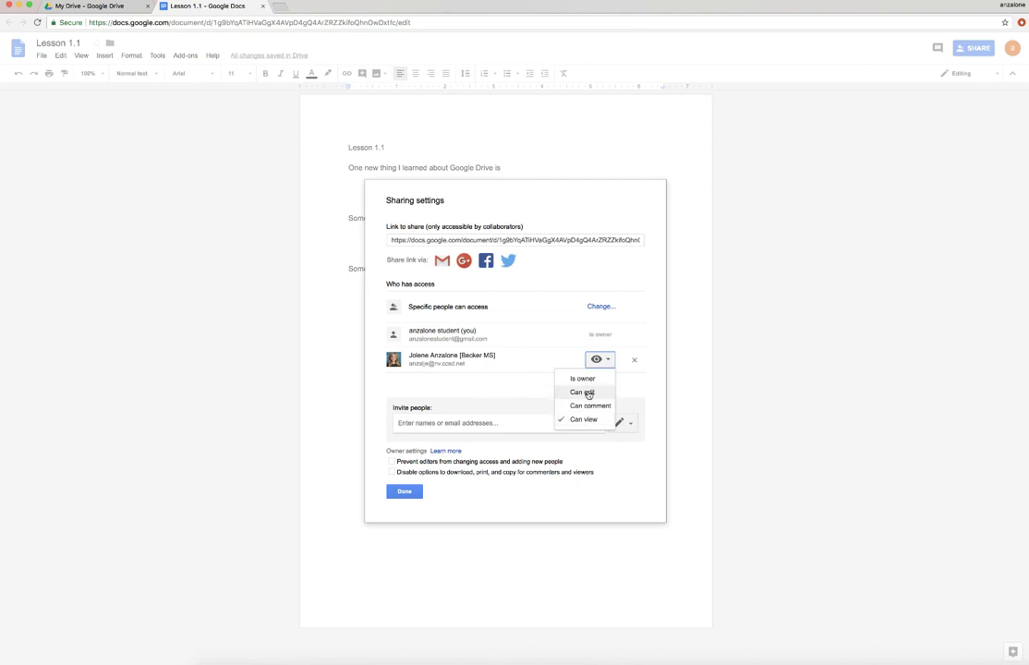
left_click(610, 362)
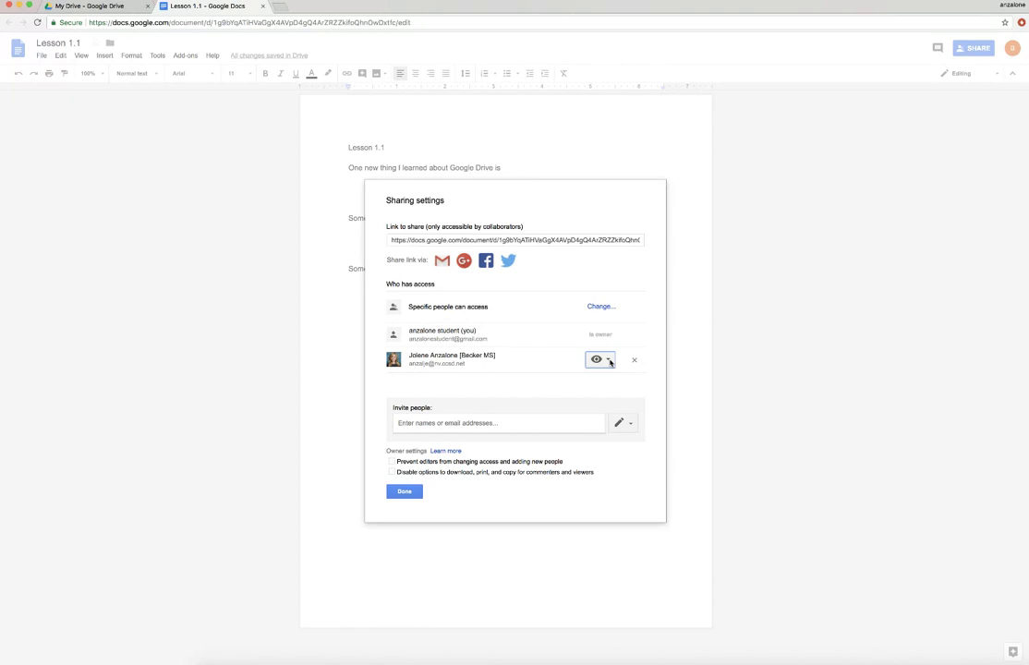
left_click(609, 362)
left_click(610, 362)
left_click(610, 362)
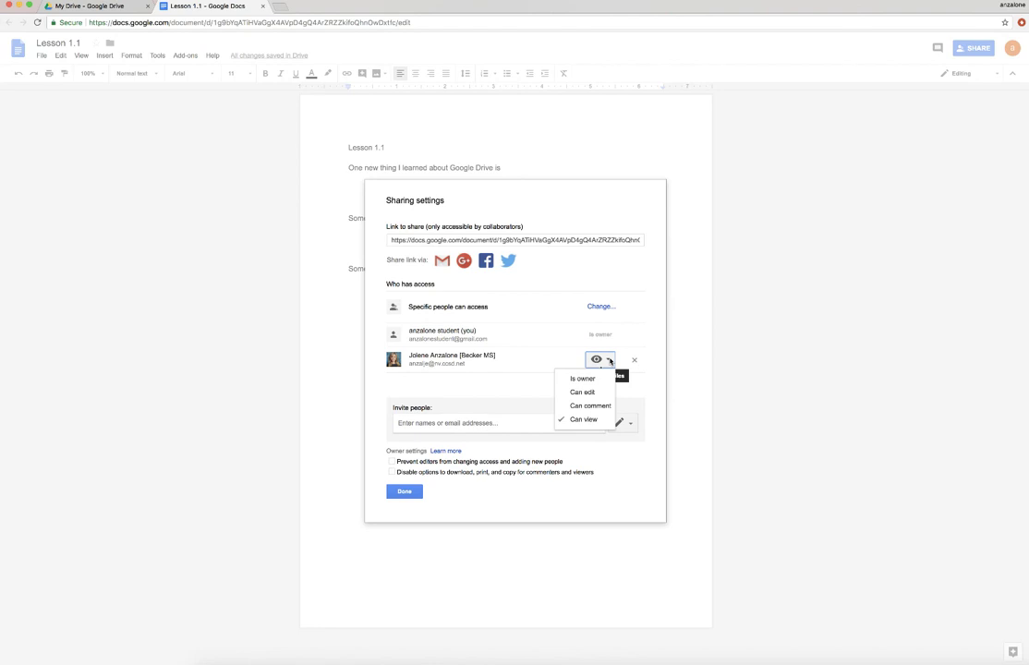
left_click(610, 361)
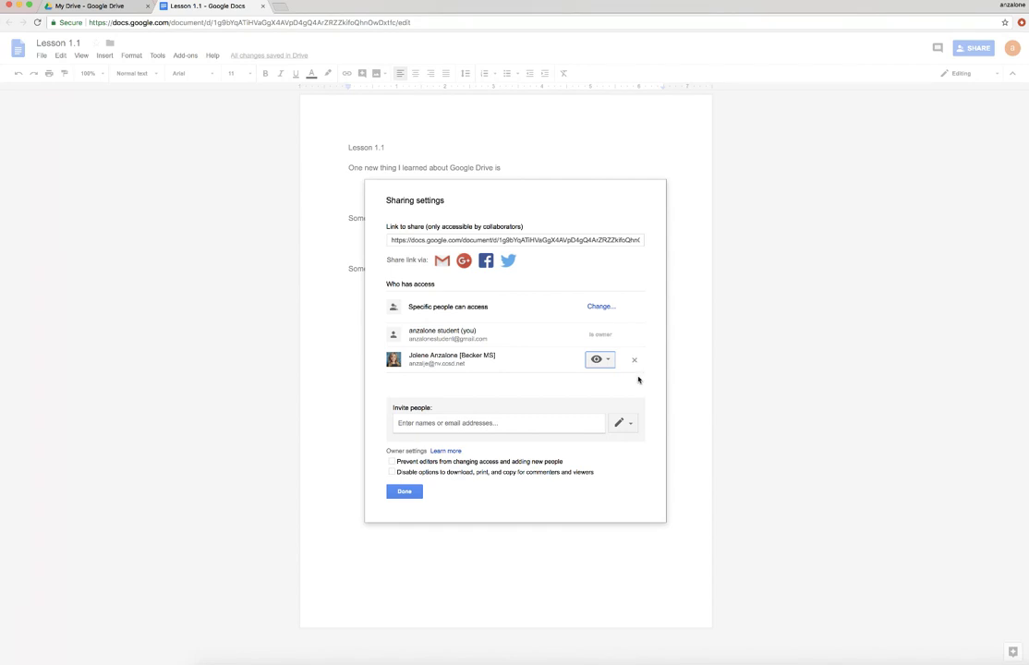
- Cancel an extra invite, toggle 'Prevent editors from changing access' on and off twice, then finish with Done
left_click(411, 423)
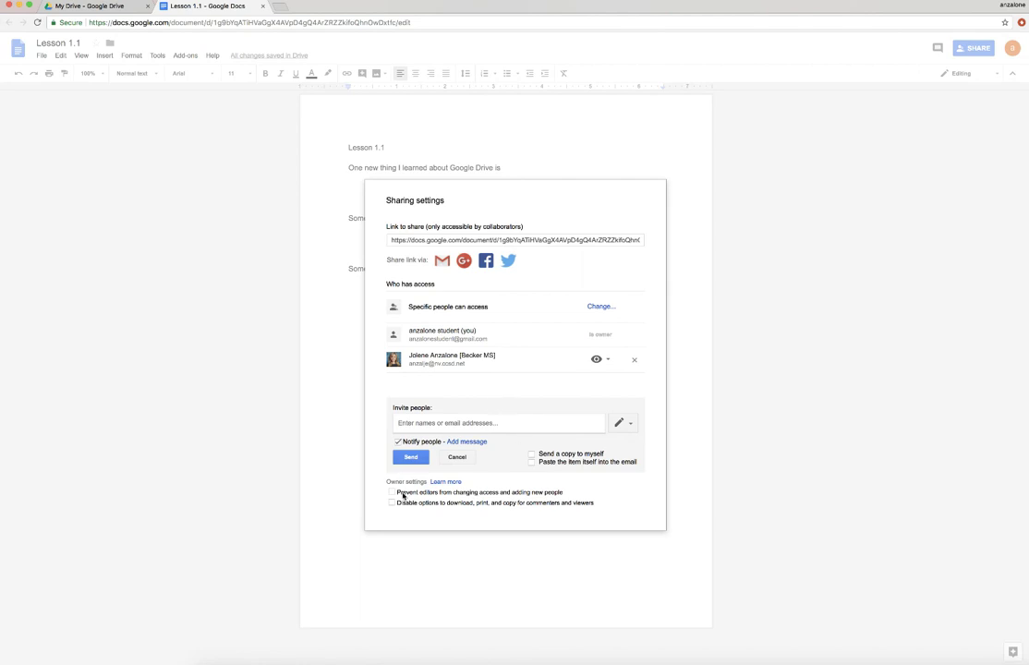
left_click(456, 458)
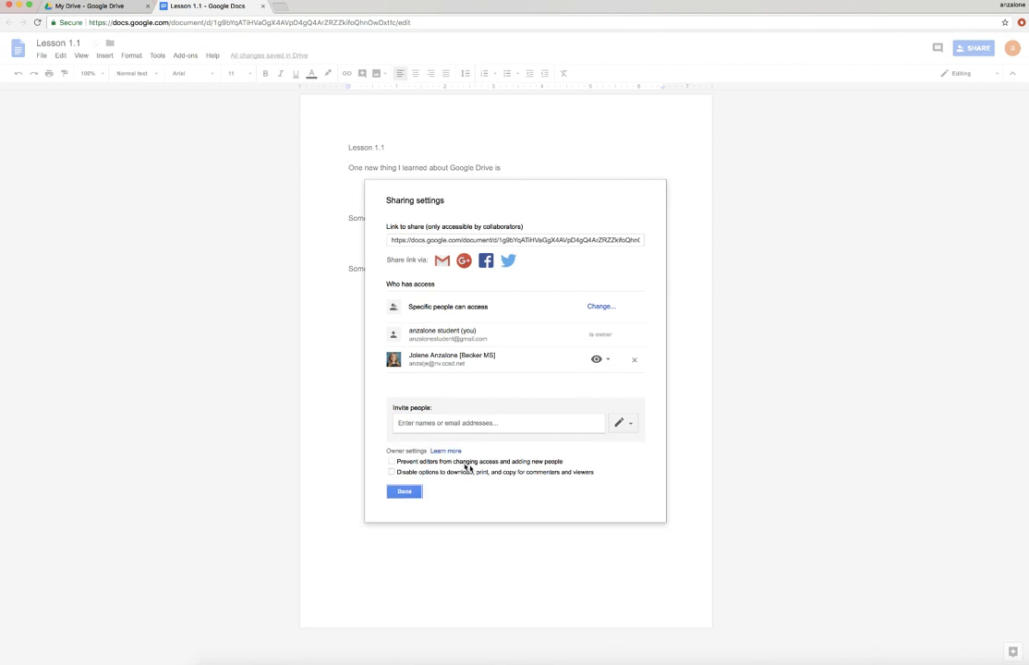
left_click(550, 462)
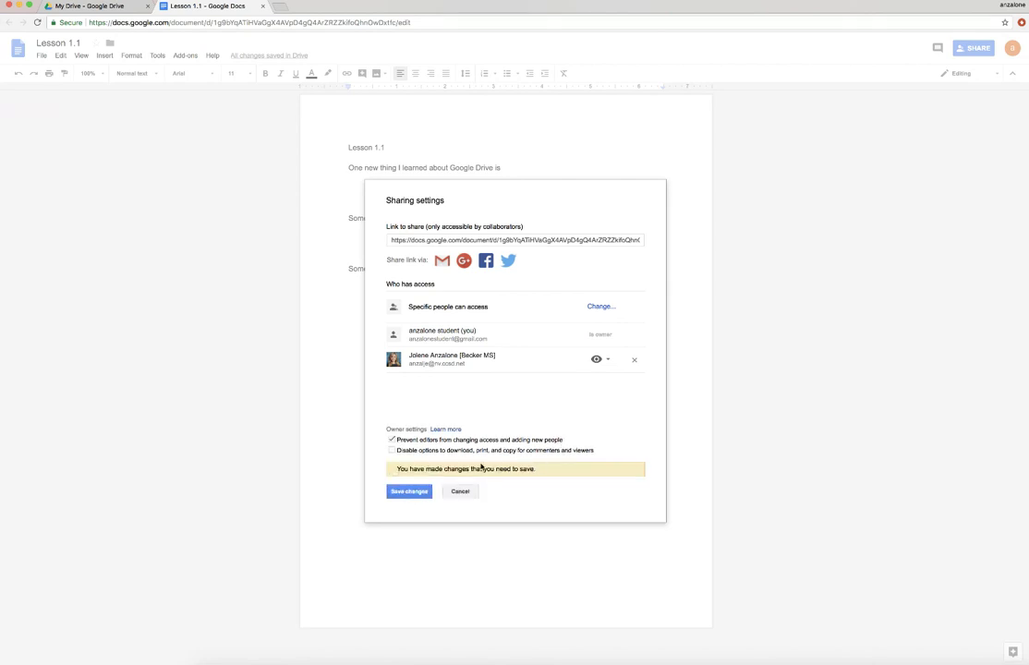
left_click(391, 440)
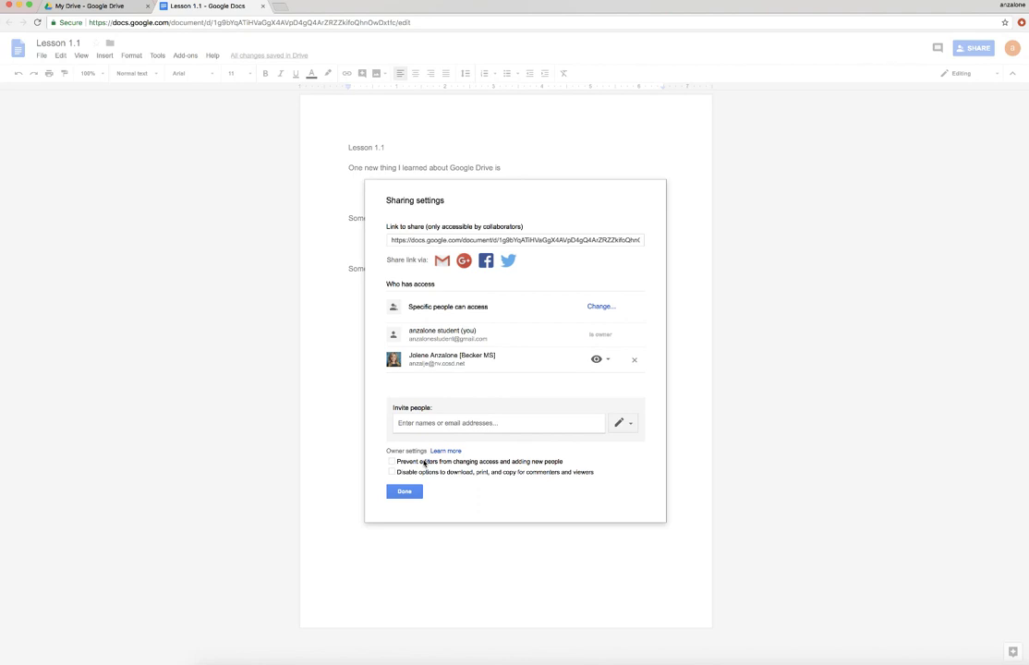
left_click(392, 460)
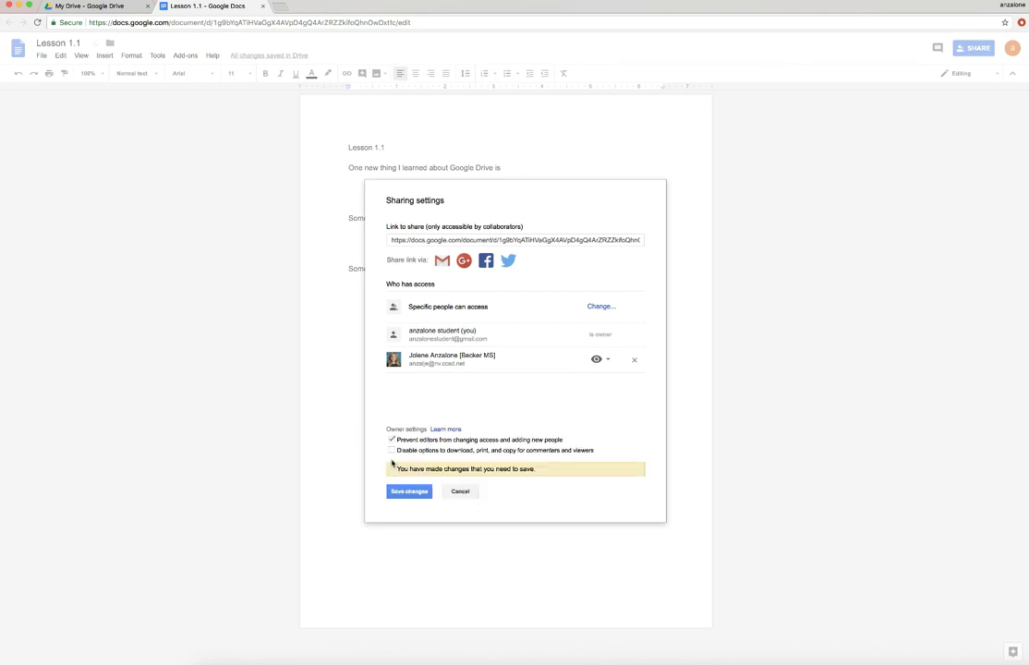
left_click(391, 441)
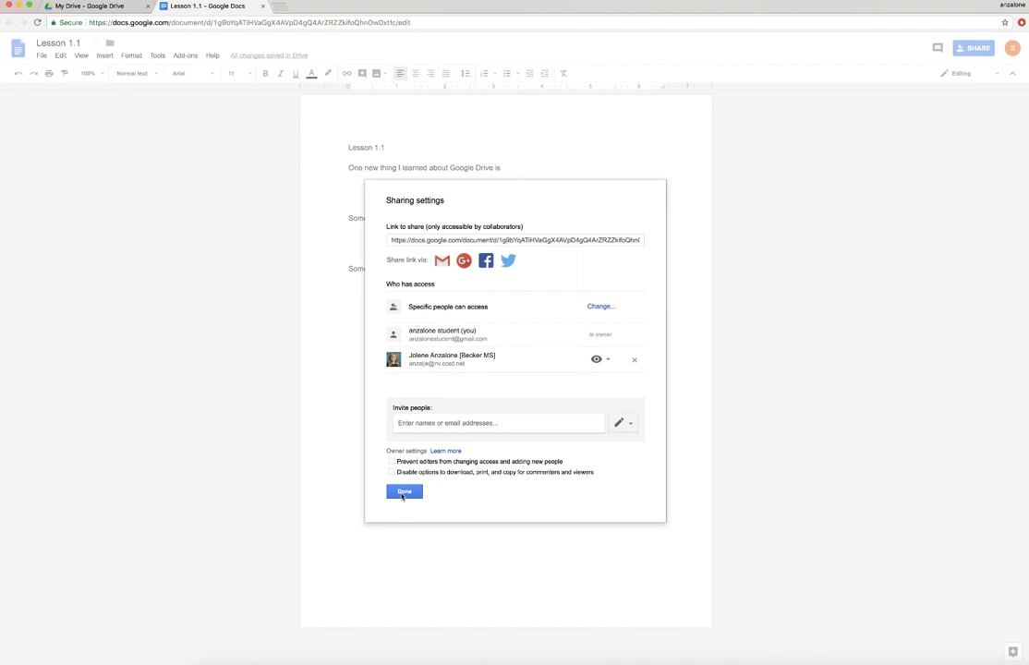
left_click(403, 493)
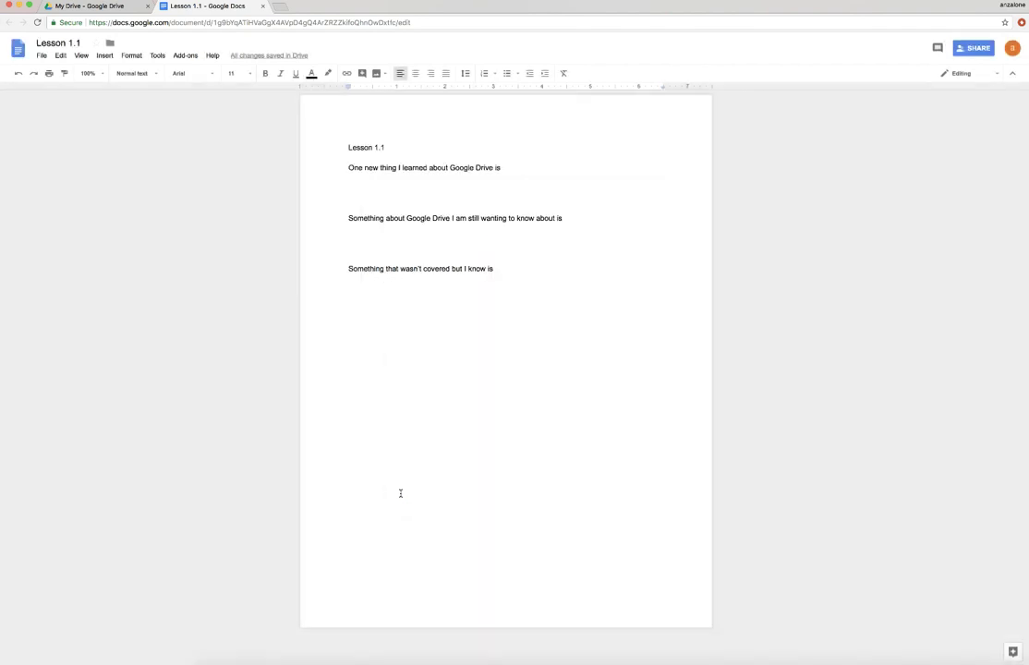